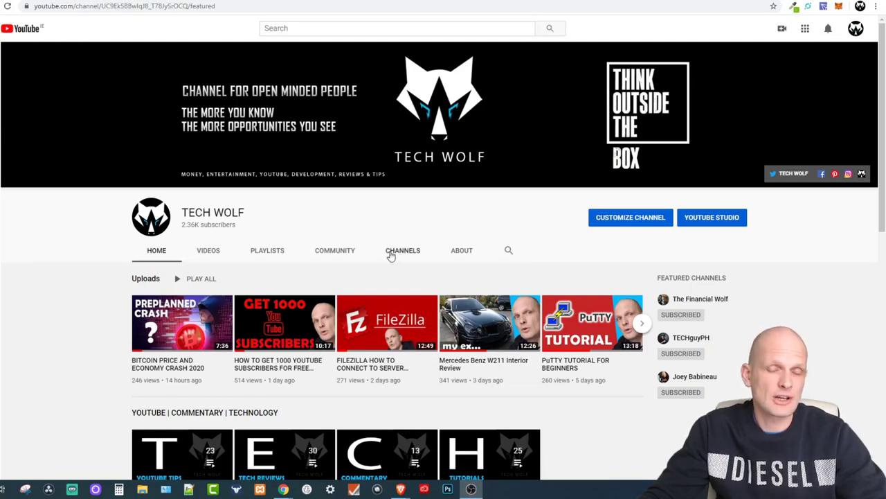
Open the channel's Channels section and view the full list of its subscriptions
{"action": "left_click", "coordinate": [396, 253]}
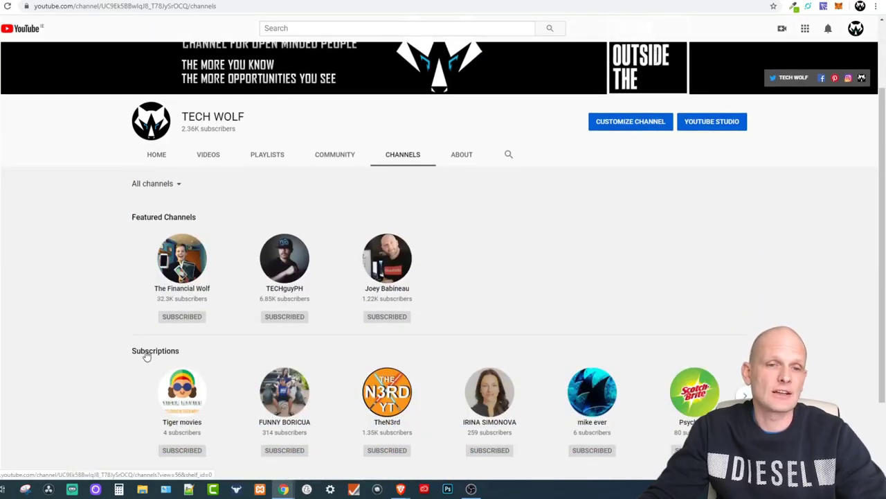
{"action": "left_click", "coordinate": [144, 378]}
{"action": "scroll", "coordinate": [294, 317], "scroll_direction": "down", "scroll_amount": 2}
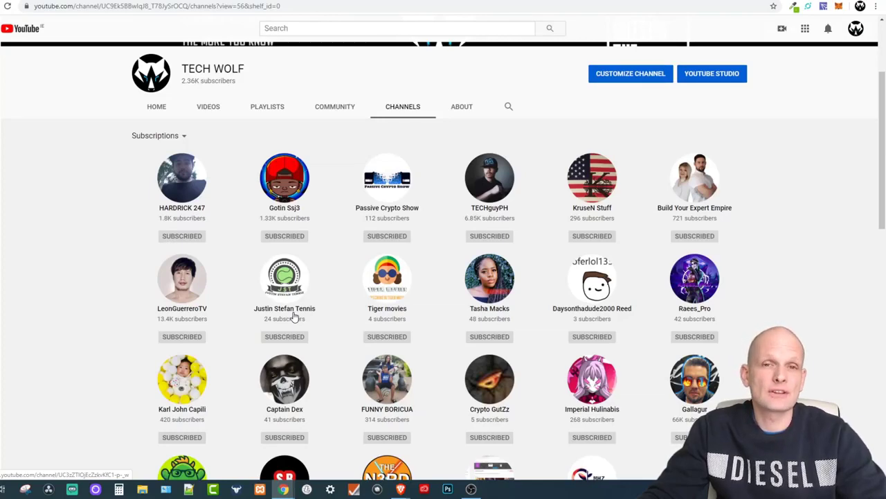
{"action": "scroll", "coordinate": [248, 280], "scroll_direction": "up", "scroll_amount": 2}
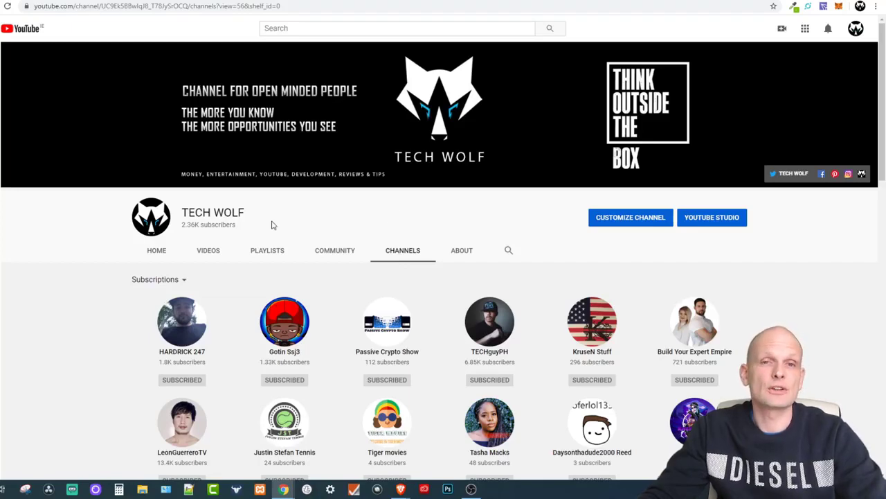
{"action": "scroll", "coordinate": [277, 229], "scroll_direction": "down", "scroll_amount": 2}
{"action": "scroll", "coordinate": [332, 249], "scroll_direction": "up", "scroll_amount": 2}
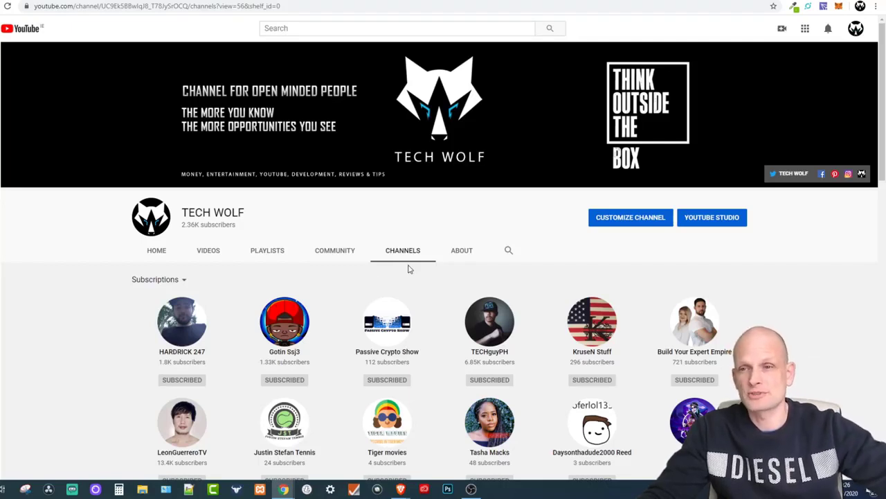
Reach the YouTube account's privacy page through the channel's advanced settings in YouTube Studio and turn on "Keep all my subscriptions private"
{"action": "left_click", "coordinate": [724, 219]}
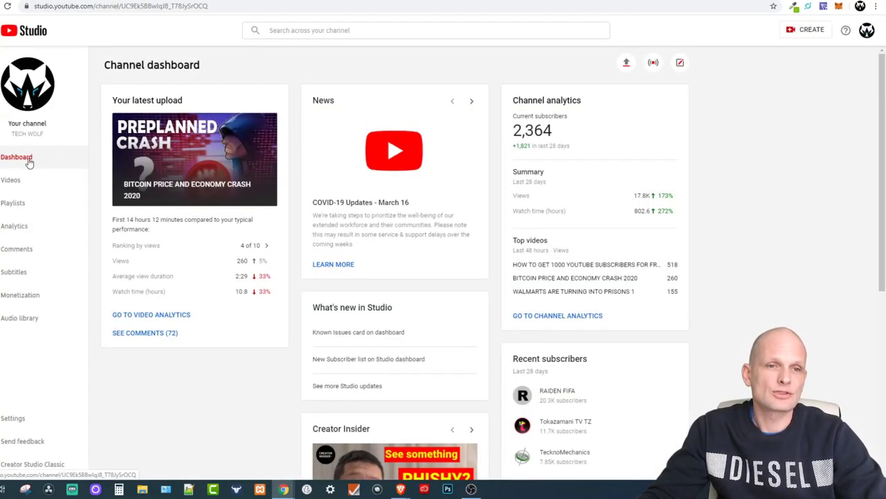
{"action": "left_click", "coordinate": [13, 419]}
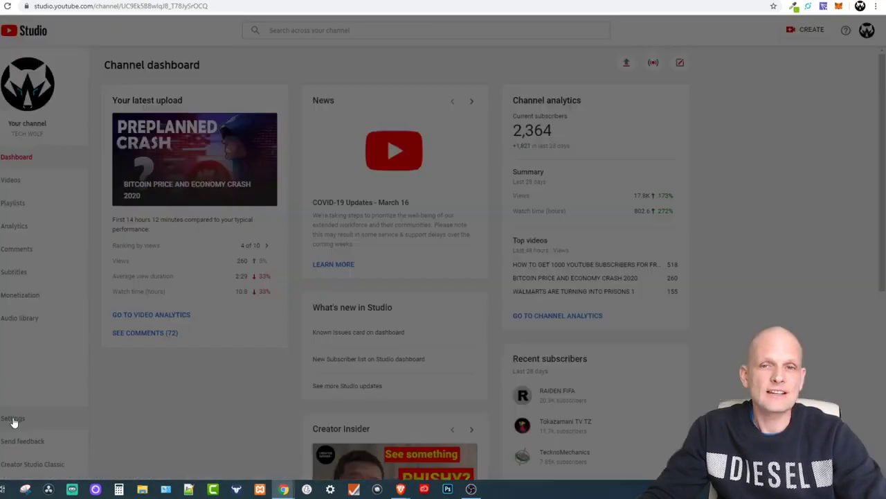
{"action": "left_click", "coordinate": [217, 171]}
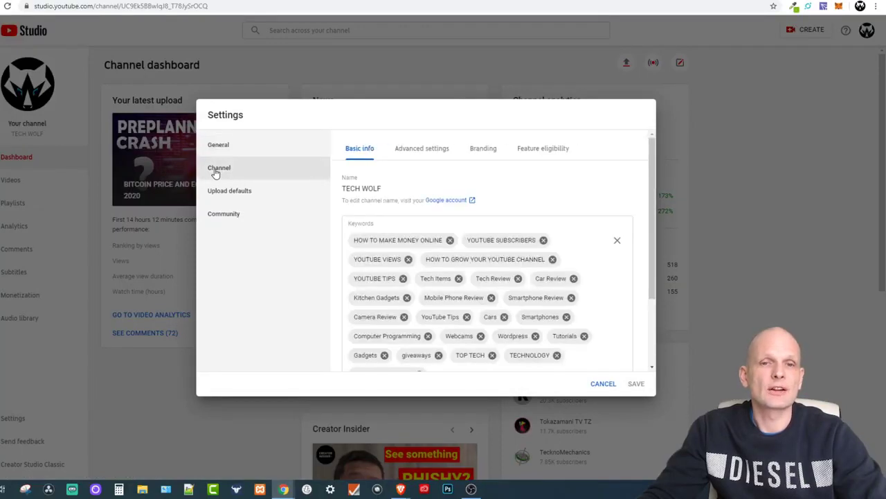
{"action": "left_click", "coordinate": [430, 151]}
{"action": "scroll", "coordinate": [380, 209], "scroll_direction": "down", "scroll_amount": 3}
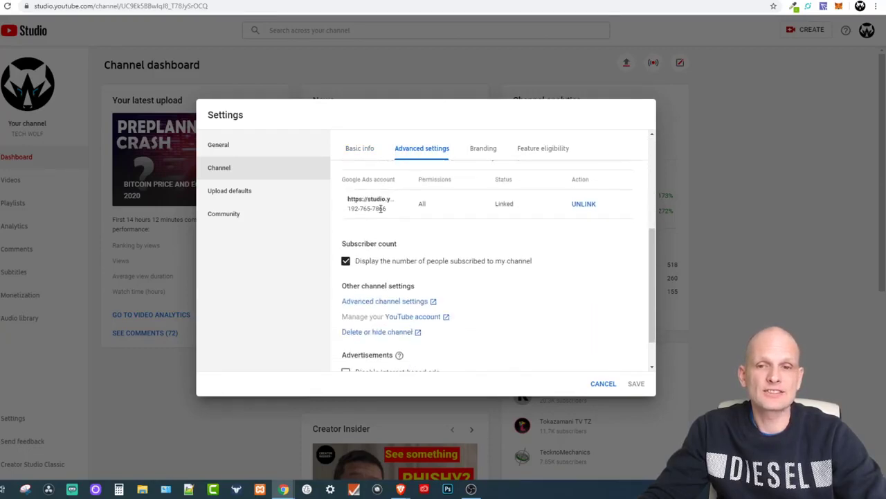
{"action": "scroll", "coordinate": [377, 229], "scroll_direction": "down", "scroll_amount": 1}
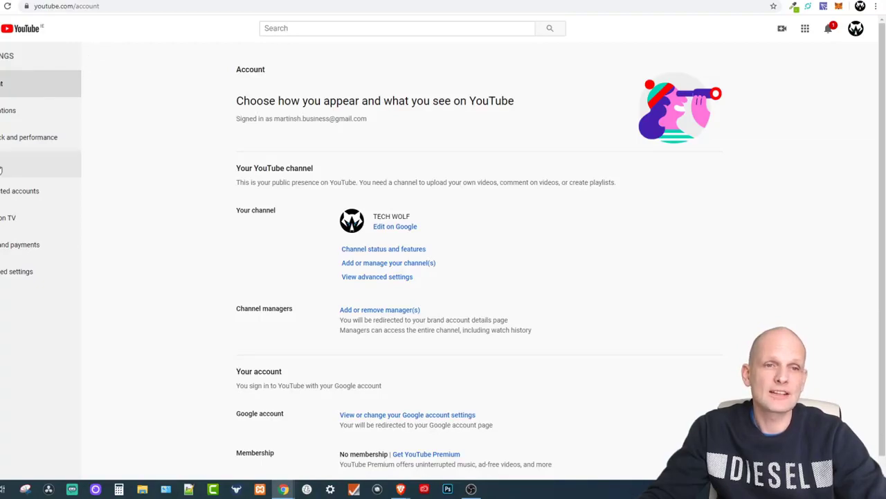
{"action": "left_click", "coordinate": [42, 164]}
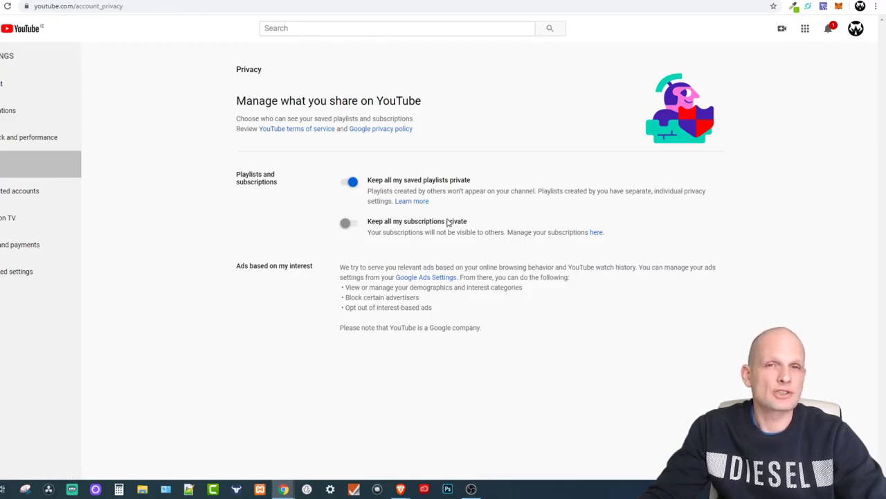
{"action": "left_click", "coordinate": [348, 225]}
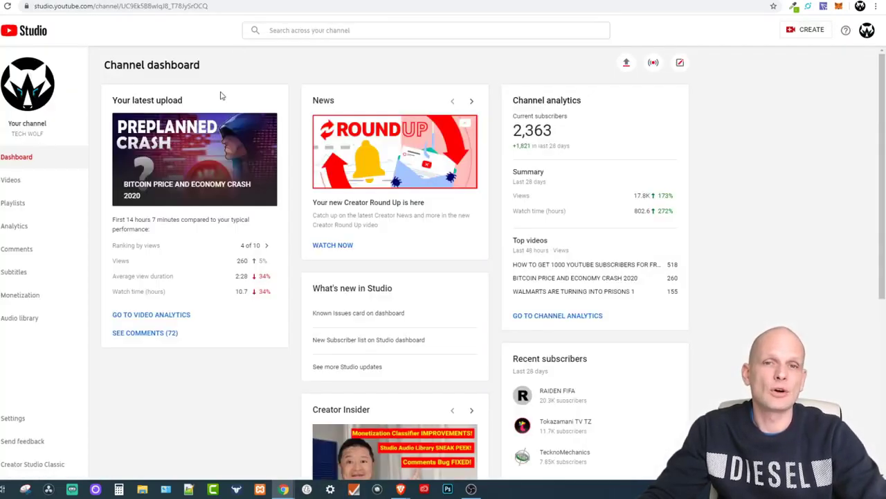
Open the channel's page from YouTube Studio and review the featured channels and subscriptions in its Channels section
{"action": "left_click", "coordinate": [27, 82]}
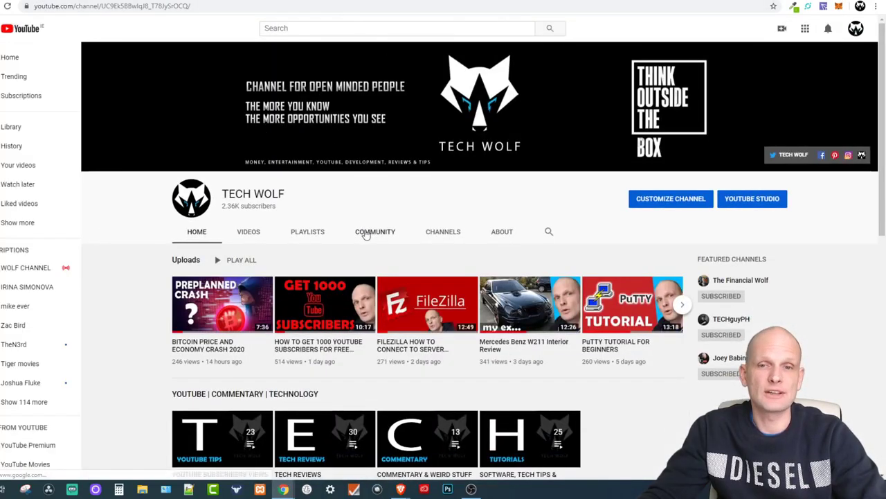
{"action": "left_click", "coordinate": [445, 236]}
{"action": "scroll", "coordinate": [304, 269], "scroll_direction": "down", "scroll_amount": 3}
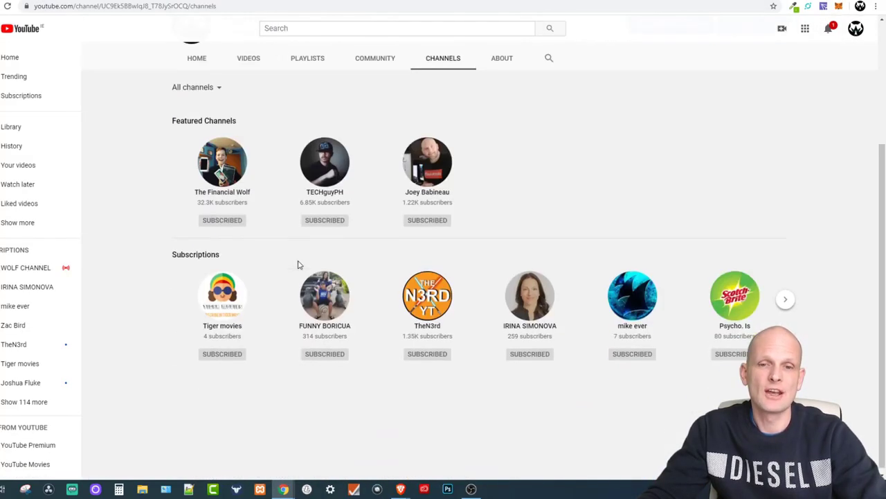
{"action": "scroll", "coordinate": [208, 208], "scroll_direction": "up", "scroll_amount": 1}
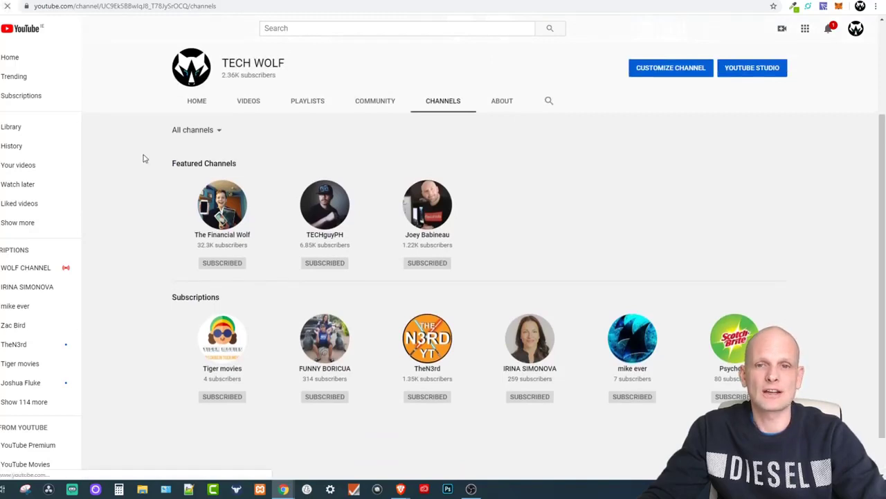
{"action": "scroll", "coordinate": [143, 159], "scroll_direction": "up", "scroll_amount": 3}
{"action": "scroll", "coordinate": [143, 159], "scroll_direction": "down", "scroll_amount": 2}
Copy the Channels page address and open it in a new incognito window to examine which channels a signed-out visitor sees
{"action": "left_click", "coordinate": [252, 6]}
{"action": "right_click", "coordinate": [251, 5]}
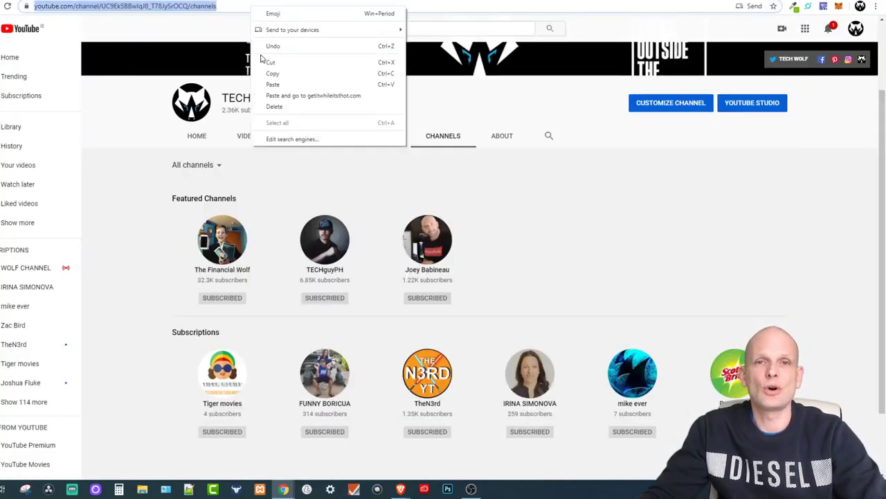
{"action": "left_click", "coordinate": [263, 70]}
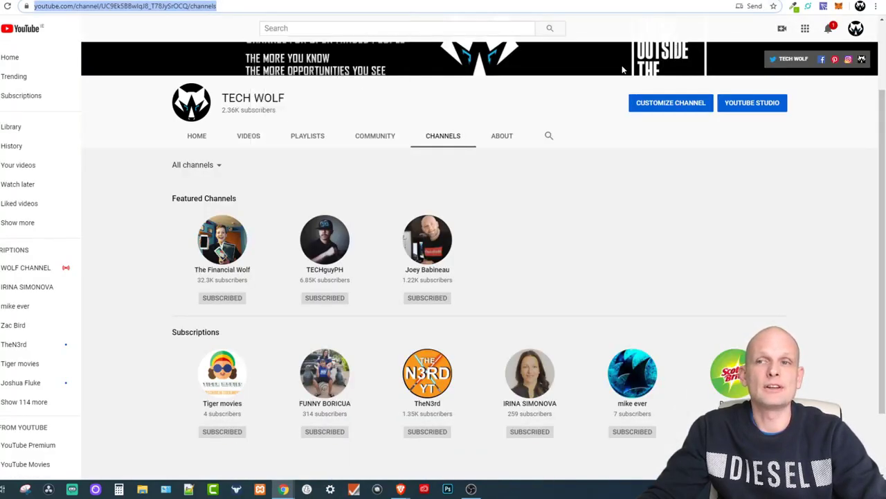
{"action": "left_click", "coordinate": [875, 8]}
{"action": "left_click", "coordinate": [818, 42]}
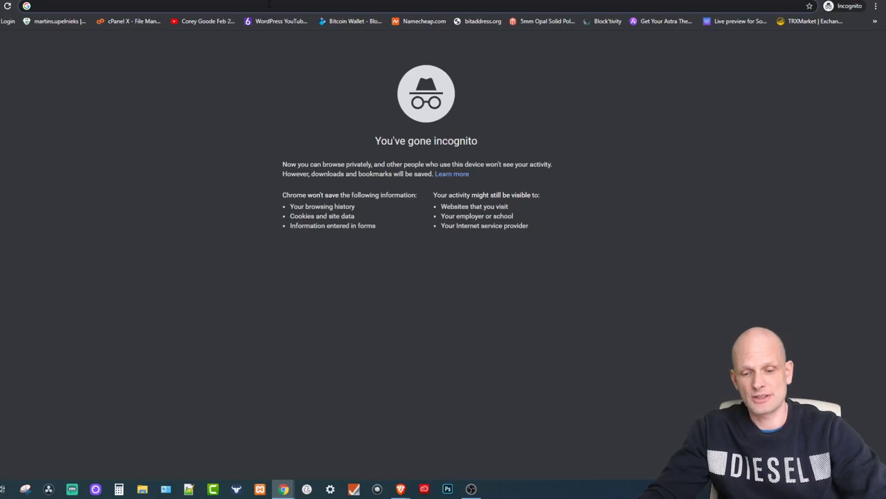
{"action": "key", "text": "ctrl+v"}
{"action": "key", "text": "Return"}
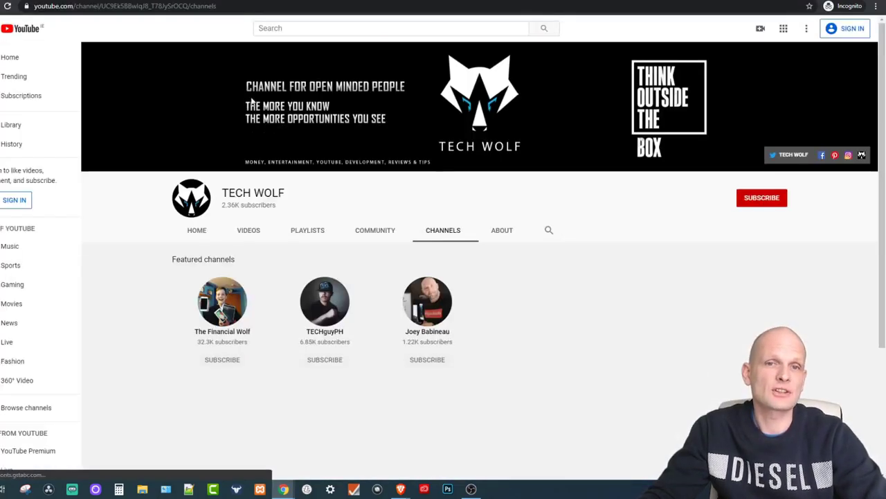
{"action": "scroll", "coordinate": [208, 239], "scroll_direction": "down", "scroll_amount": 3}
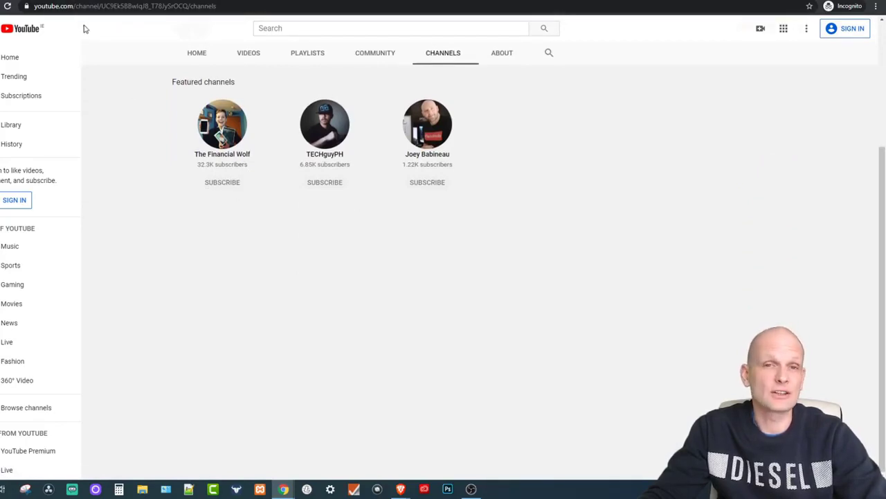
{"action": "left_click", "coordinate": [133, 209]}
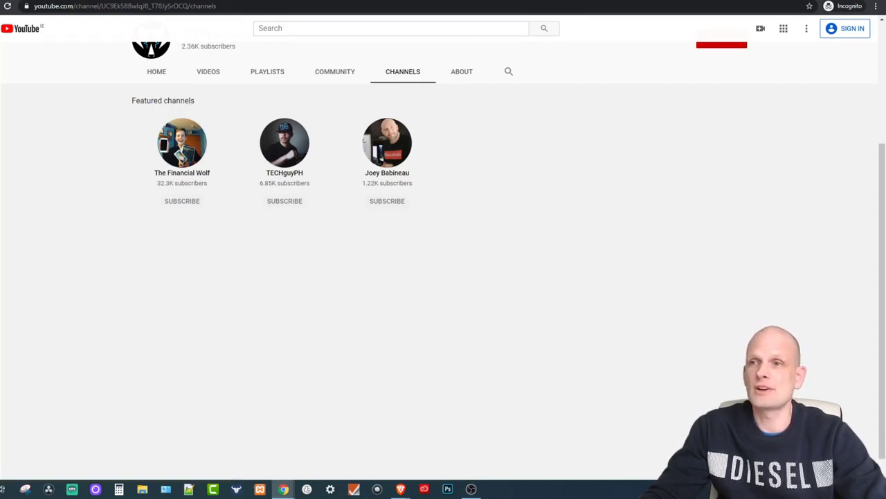
Return to the account's privacy page and turn on "Keep all my subscriptions private"
{"action": "key", "text": "alt+Tab"}
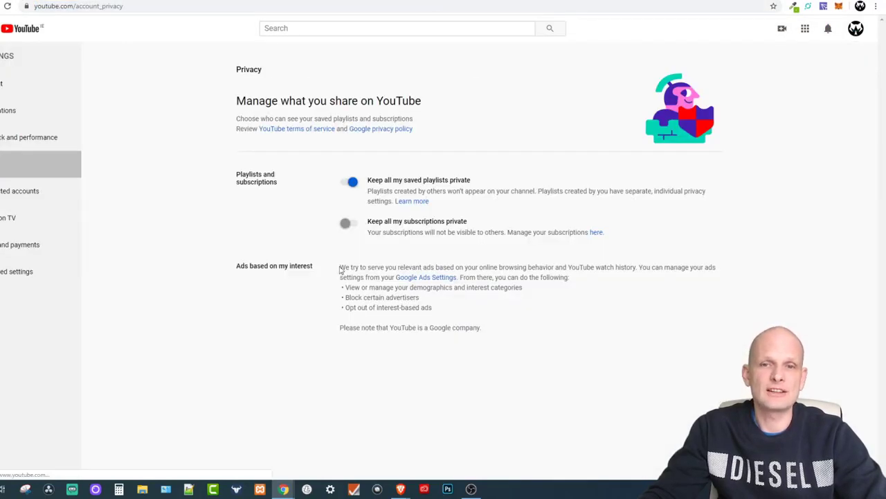
{"action": "left_click", "coordinate": [353, 223]}
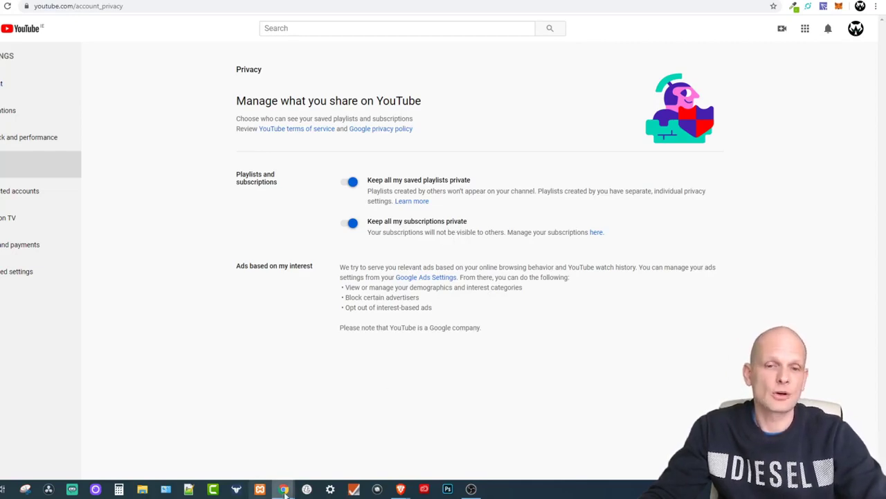
Reload the Channels page in the incognito window and check which channels are publicly listed
{"action": "mouse_move", "coordinate": [285, 486]}
{"action": "left_click", "coordinate": [375, 454]}
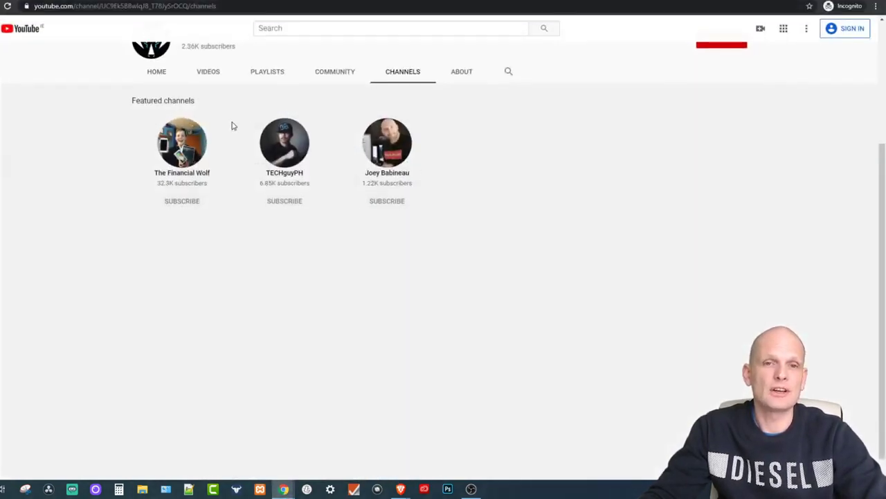
{"action": "left_click", "coordinate": [7, 5]}
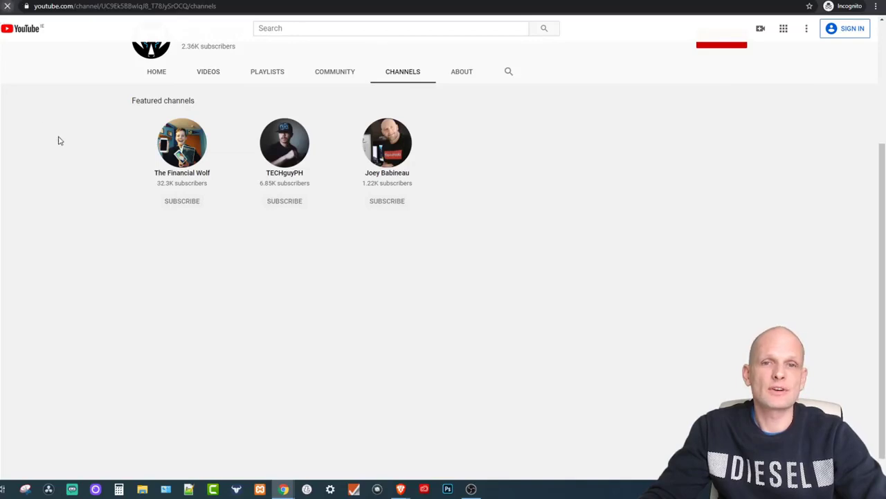
{"action": "scroll", "coordinate": [170, 238], "scroll_direction": "down", "scroll_amount": 3}
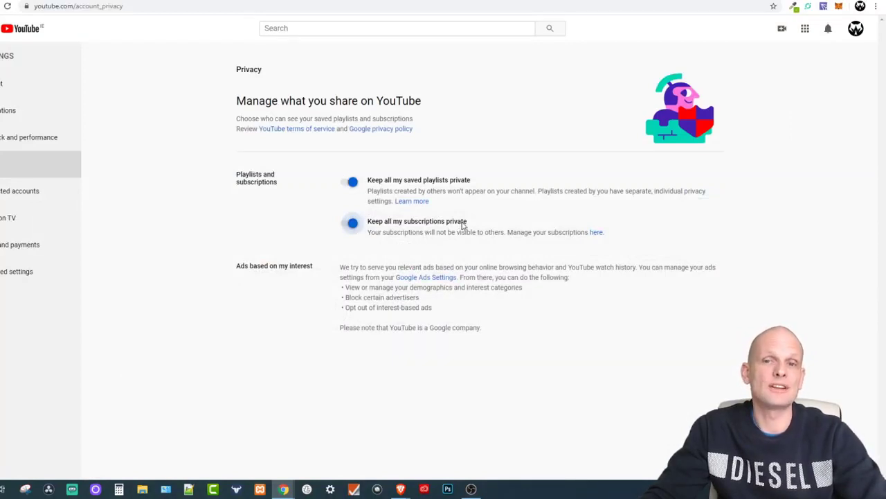
Turn off "Keep all my subscriptions private" on the account's privacy page
{"action": "left_click", "coordinate": [353, 223]}
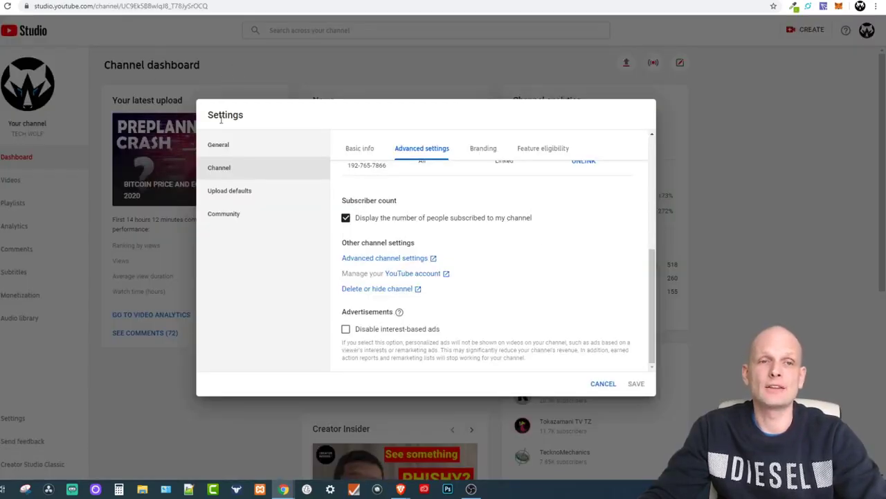
Close the channel settings without saving and show the full recent subscribers list from the Studio dashboard for the Lifetime period
{"action": "left_click", "coordinate": [603, 383]}
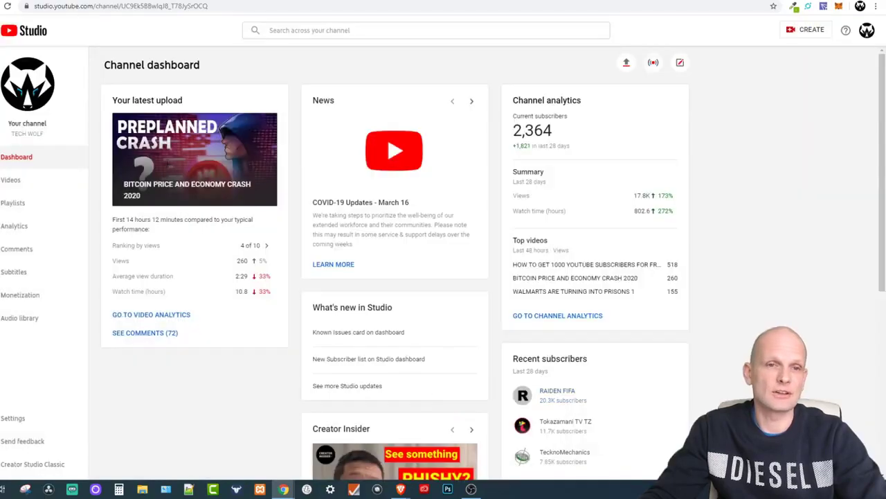
{"action": "left_click", "coordinate": [27, 83]}
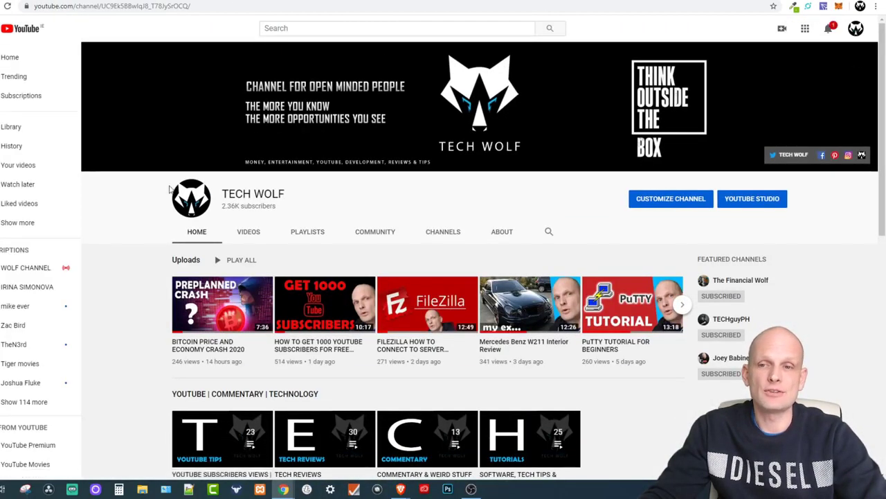
{"action": "left_click", "coordinate": [750, 202]}
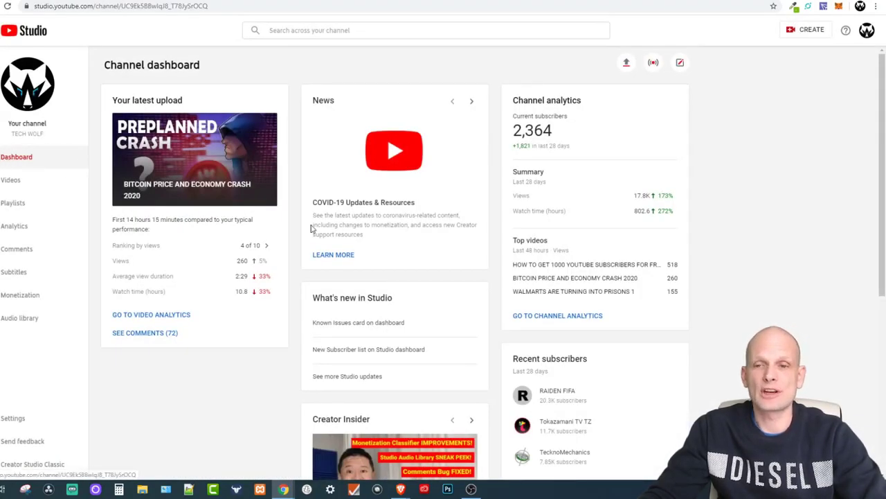
{"action": "scroll", "coordinate": [311, 228], "scroll_direction": "down", "scroll_amount": 3}
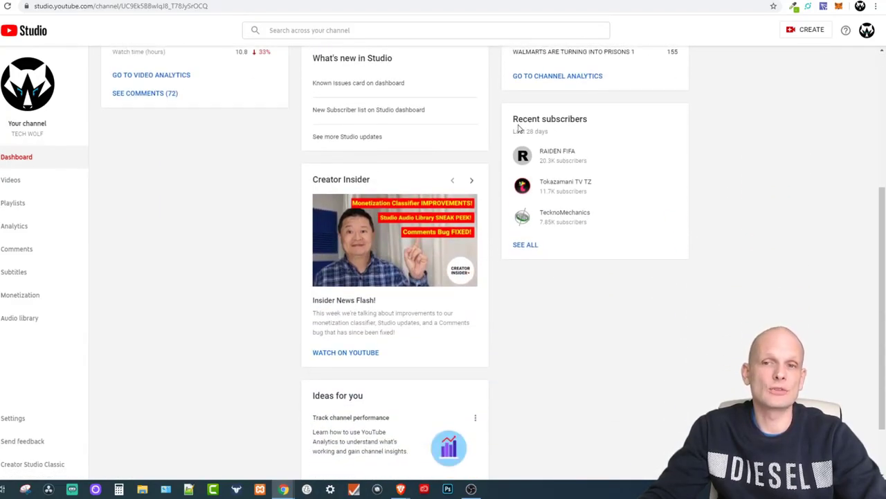
{"action": "left_click", "coordinate": [525, 246]}
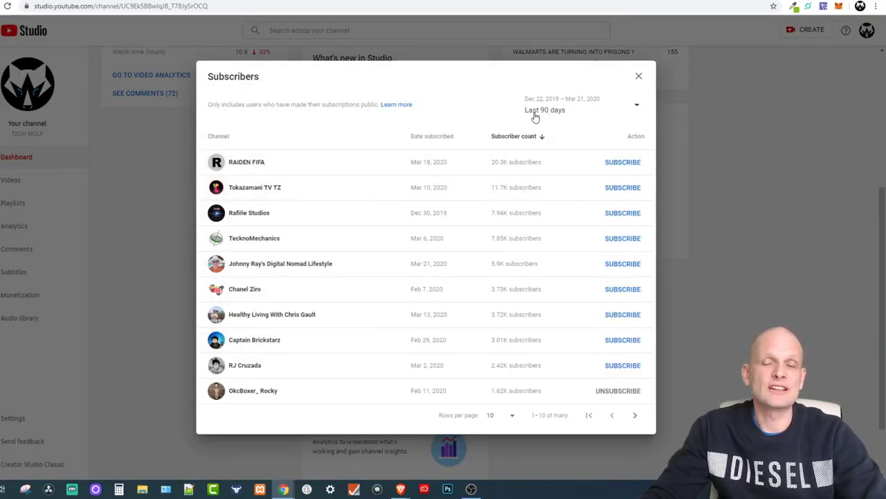
{"action": "left_click", "coordinate": [637, 109]}
{"action": "left_click", "coordinate": [561, 166]}
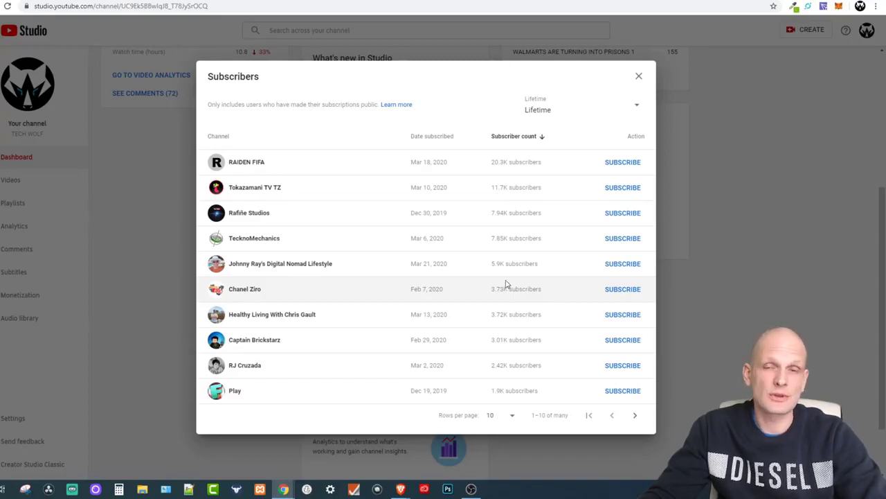
Page forward through the Lifetime subscribers list to rows 101–110 and keep Lifetime as the period
{"action": "left_click", "coordinate": [634, 416]}
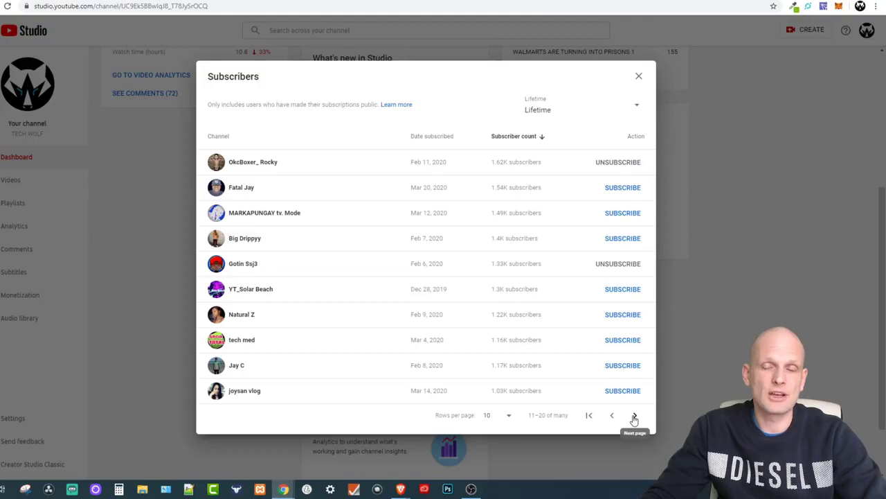
{"action": "left_click", "coordinate": [634, 416]}
{"action": "left_click", "coordinate": [634, 415]}
{"action": "left_click", "coordinate": [635, 416]}
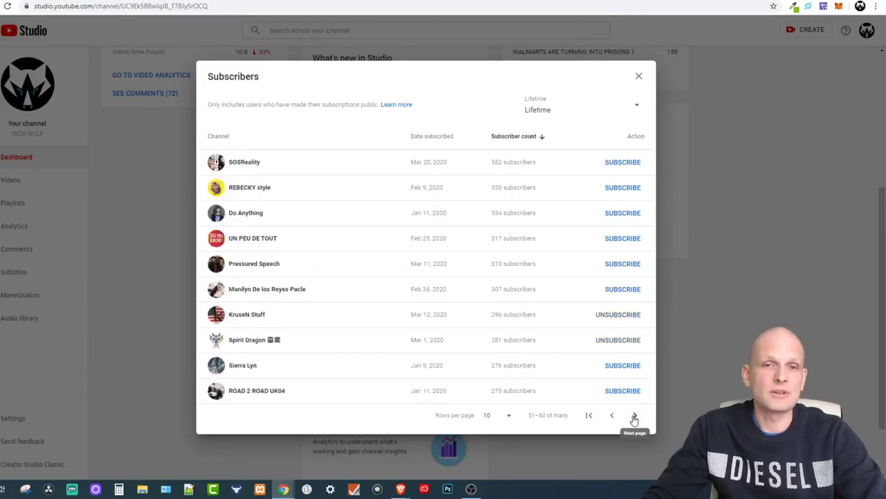
{"action": "left_click", "coordinate": [634, 415]}
{"action": "left_click", "coordinate": [635, 416]}
{"action": "left_click", "coordinate": [635, 415]}
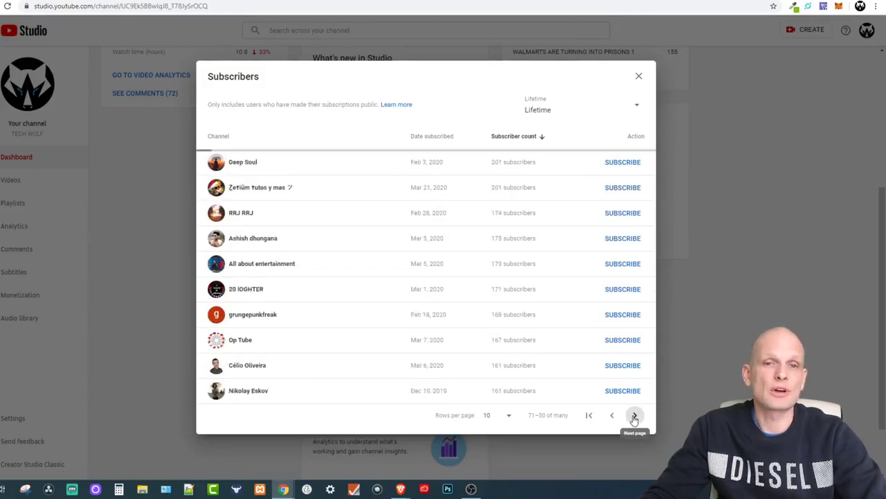
{"action": "left_click", "coordinate": [634, 415]}
{"action": "left_click", "coordinate": [634, 416]}
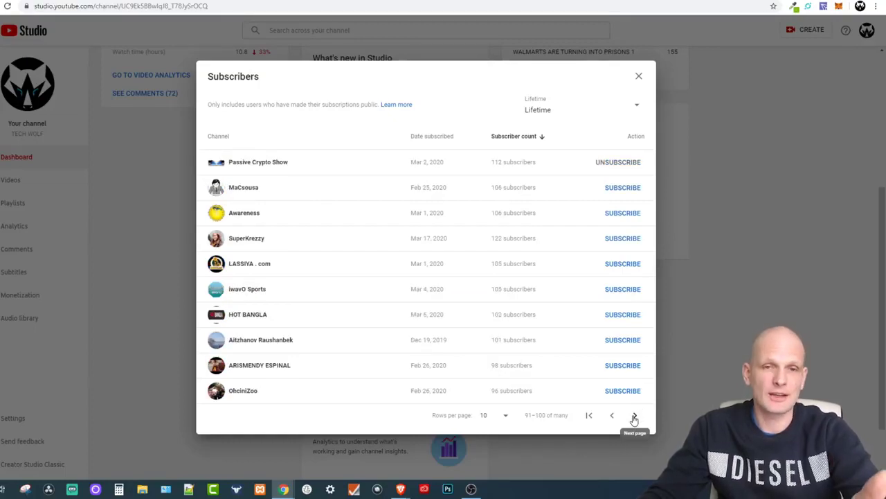
{"action": "left_click", "coordinate": [634, 415]}
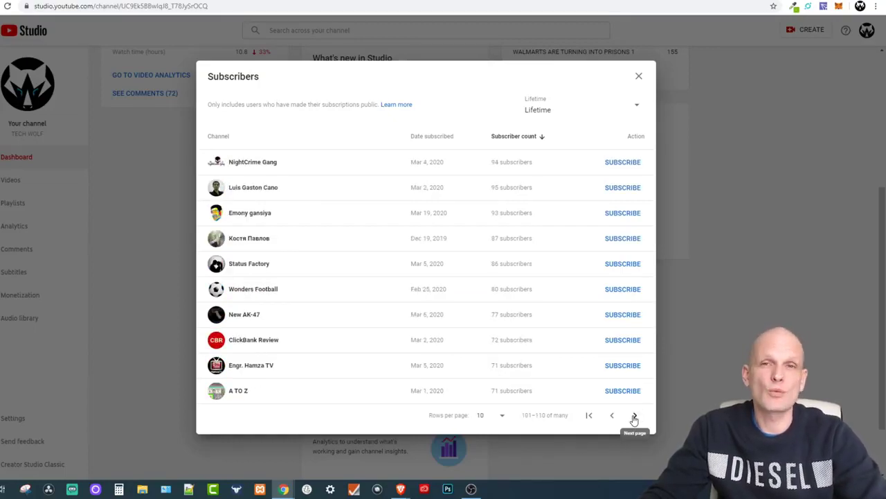
{"action": "left_click", "coordinate": [549, 112]}
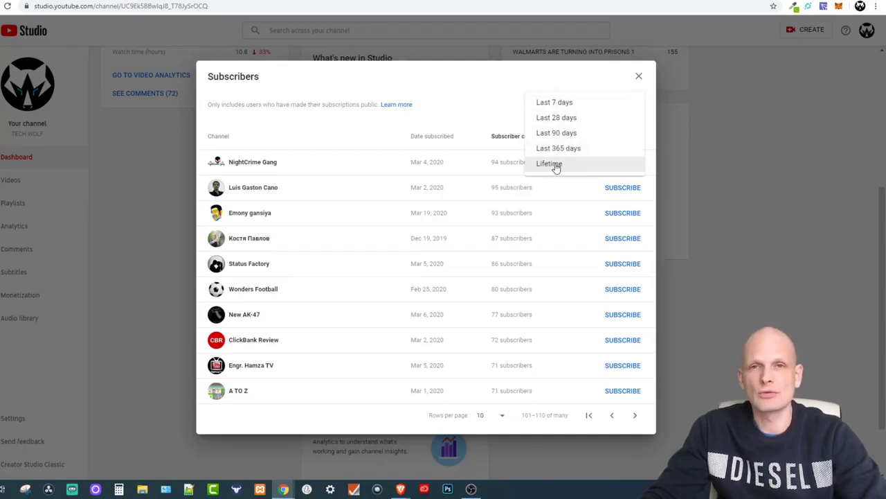
{"action": "left_click", "coordinate": [483, 98]}
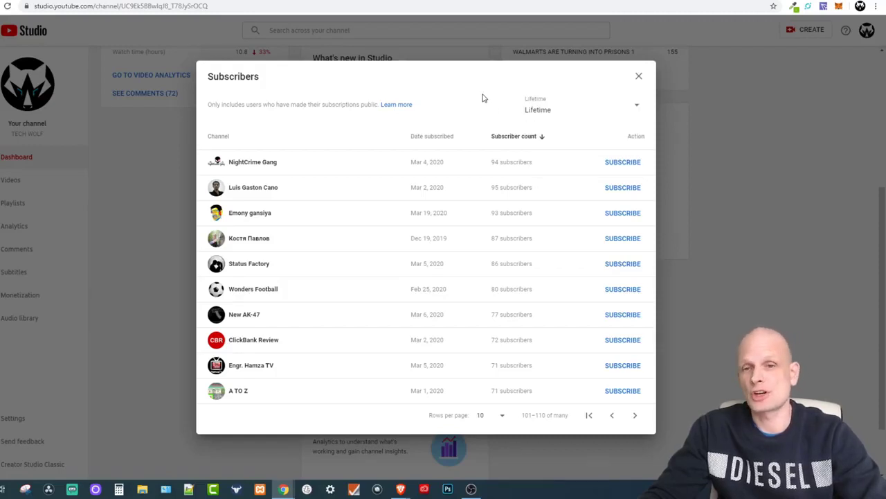